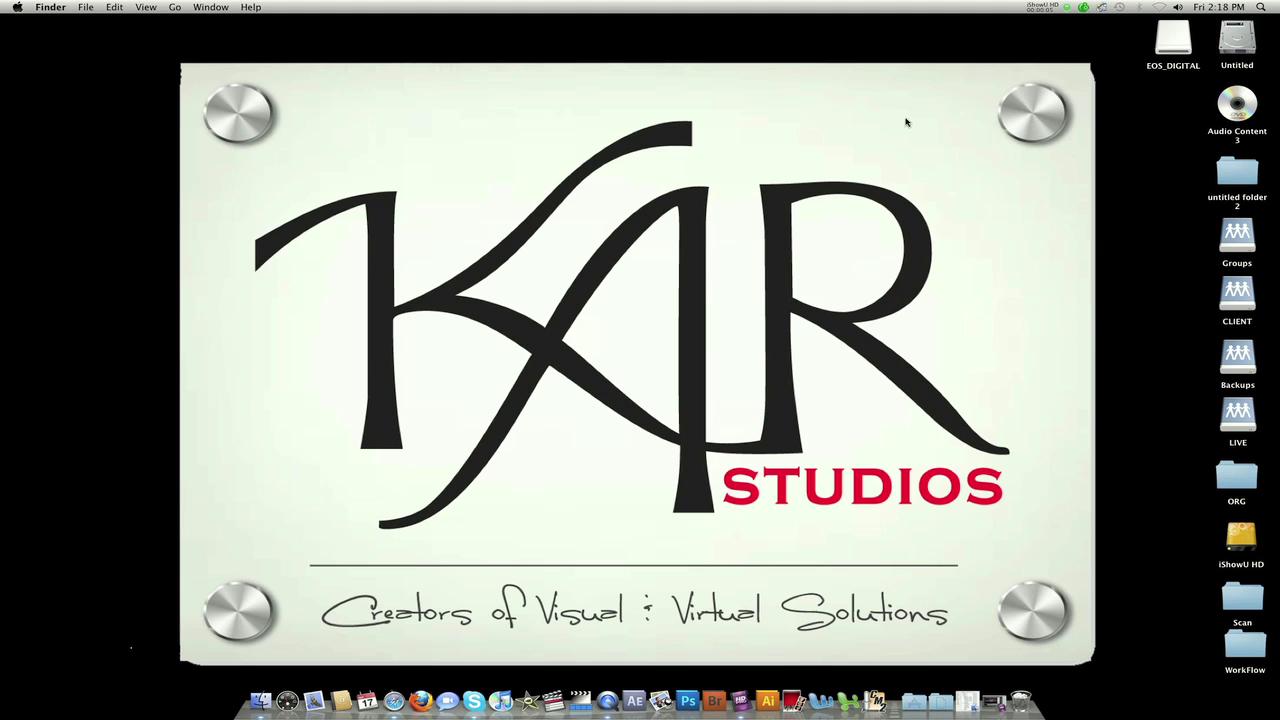
Create a new desktop folder named 5D.
{"action": "left_click", "coordinate": [80, 7]}
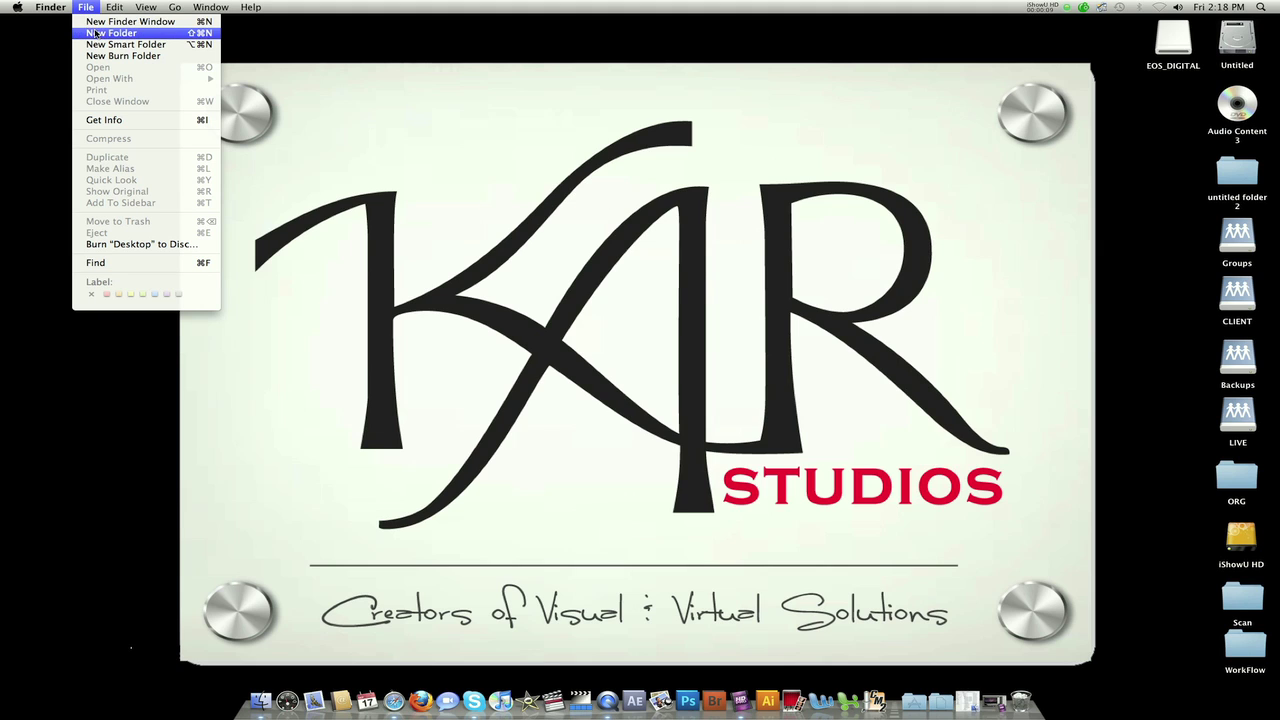
{"action": "left_click", "coordinate": [96, 33]}
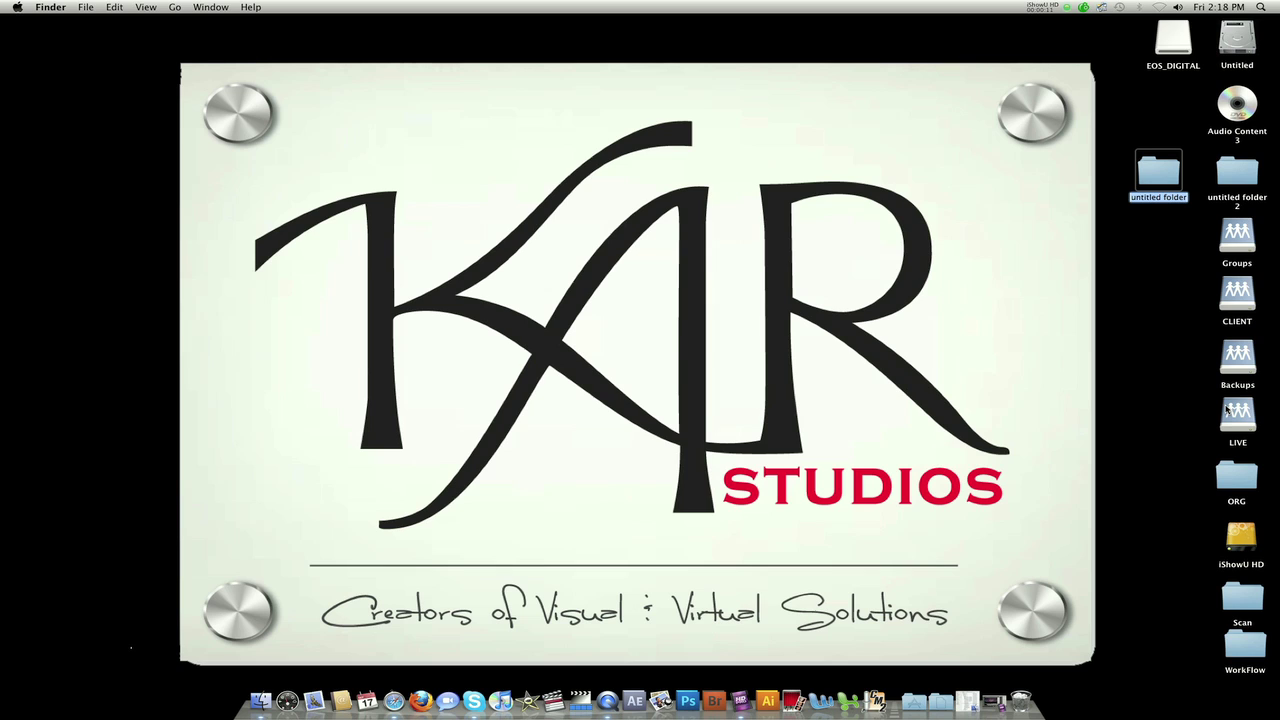
{"action": "type", "text": "5D"}
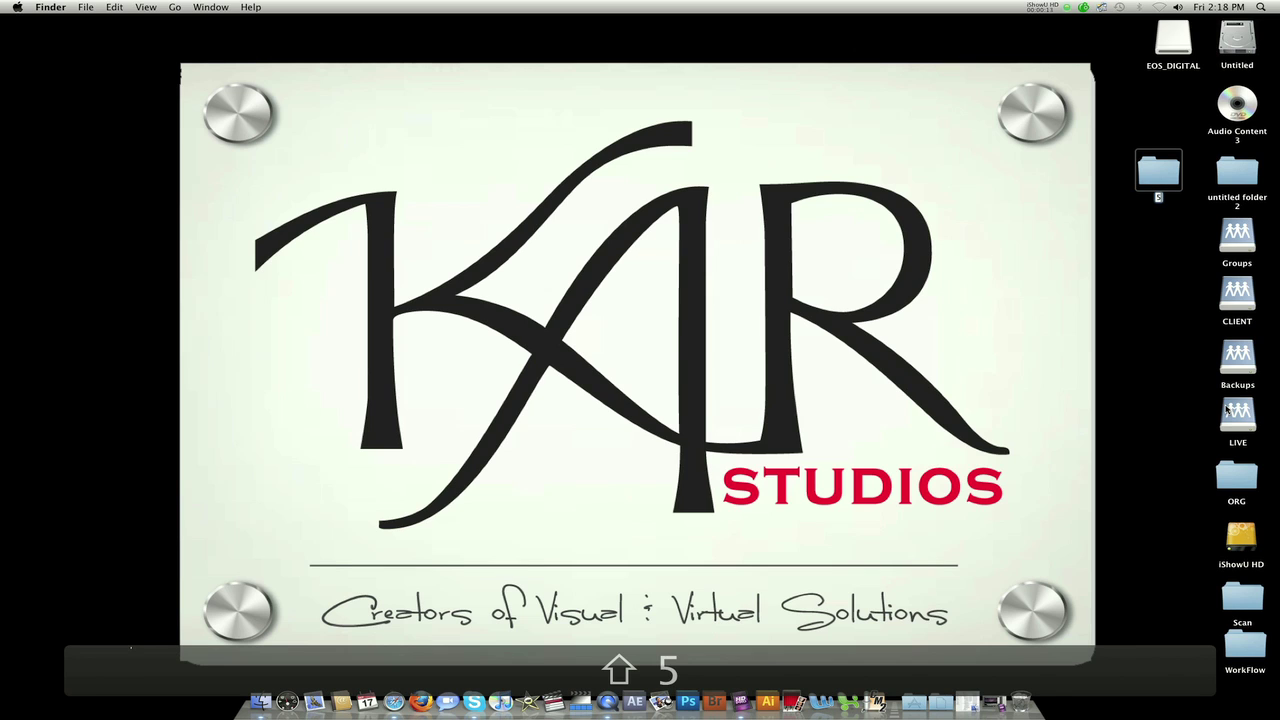
{"action": "left_click", "coordinate": [887, 268]}
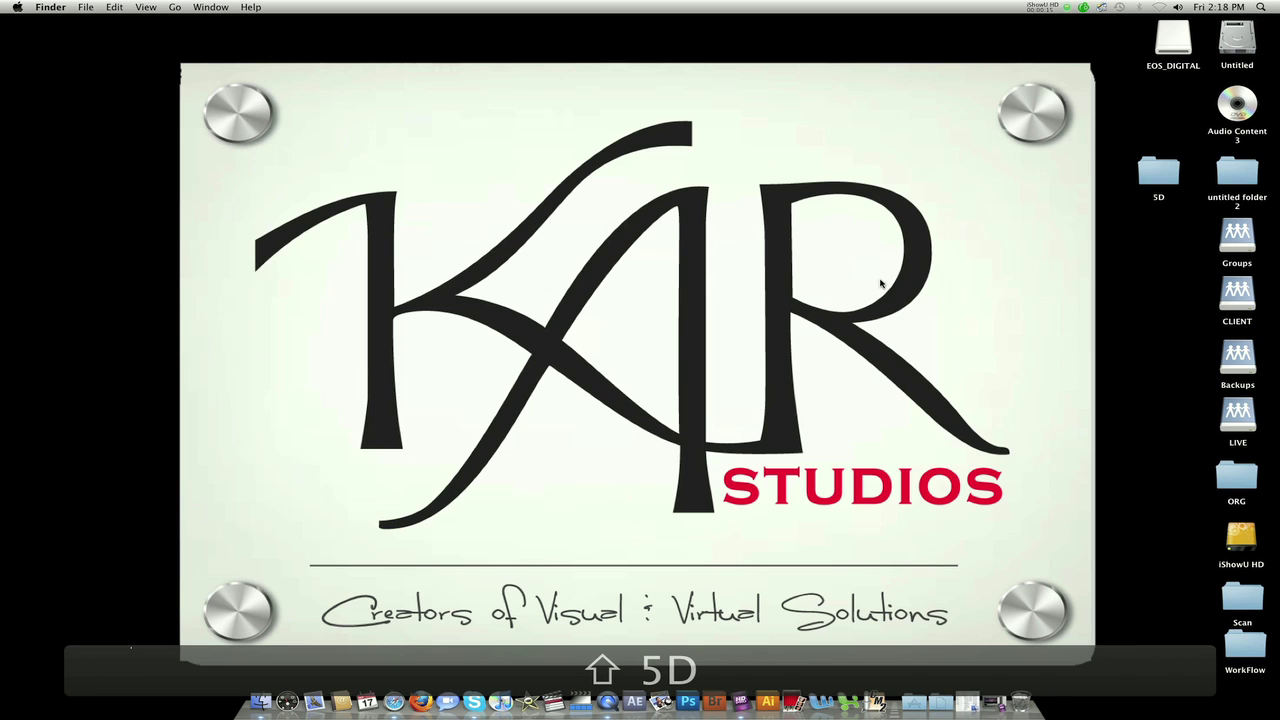
Copy the 100EOS5D clip folder from the EOS_DIGITAL card into the 5D folder.
{"action": "left_click", "coordinate": [1170, 50]}
{"action": "double_click", "coordinate": [1170, 50]}
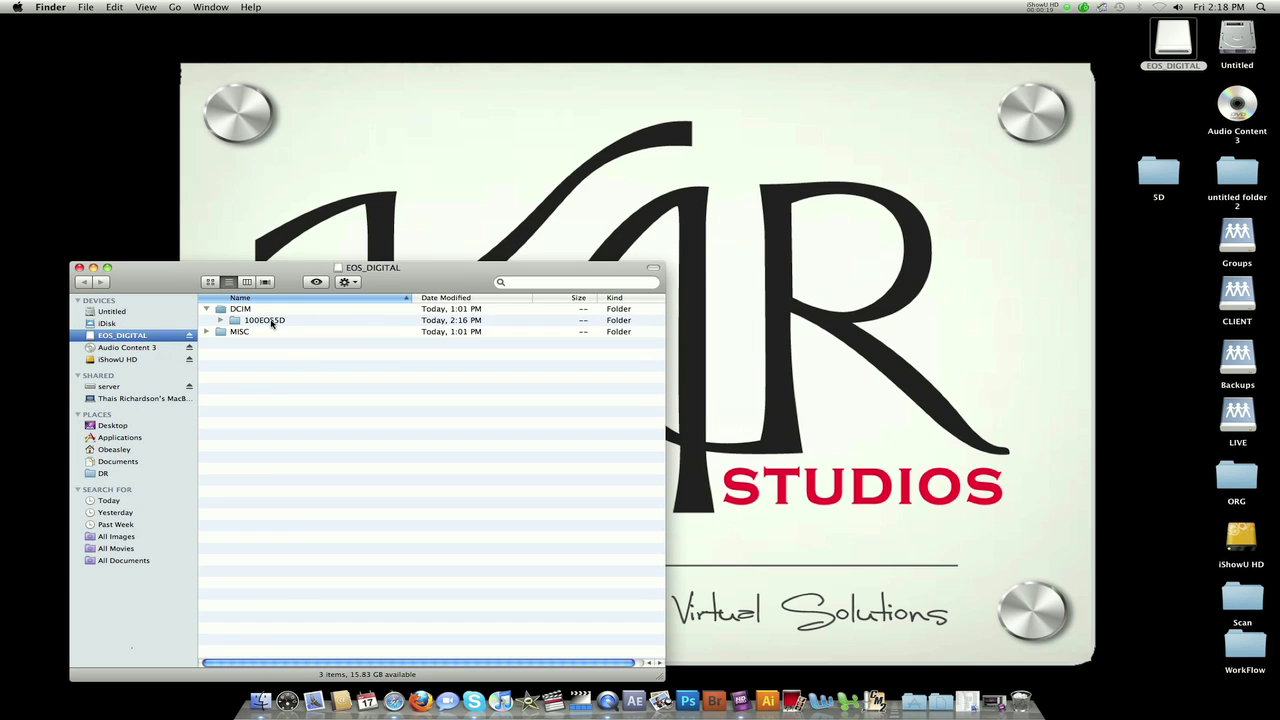
{"action": "left_click", "coordinate": [271, 322]}
{"action": "left_click_drag", "start_coordinate": [240, 325], "coordinate": [1169, 174]}
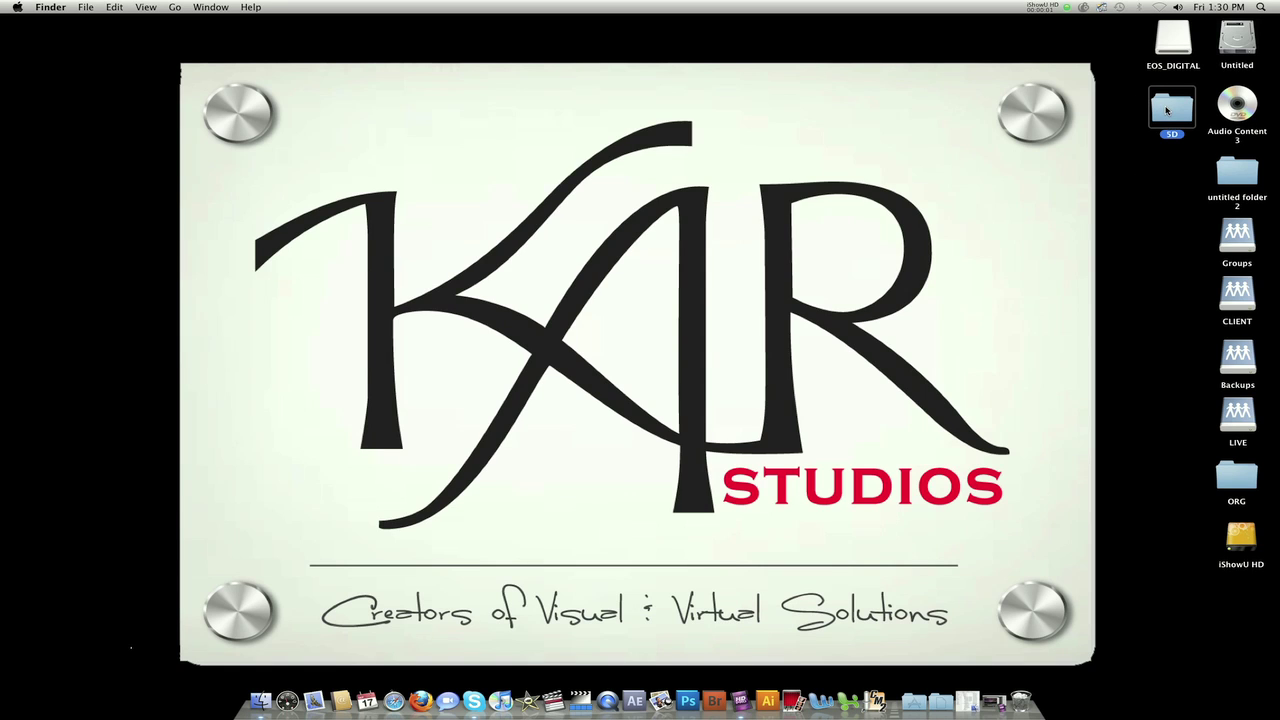
Check that the 5D folder holds the copied clips, then close its window.
{"action": "double_click", "coordinate": [1166, 111]}
{"action": "scroll", "coordinate": [909, 177], "scroll_direction": "down", "scroll_amount": 10}
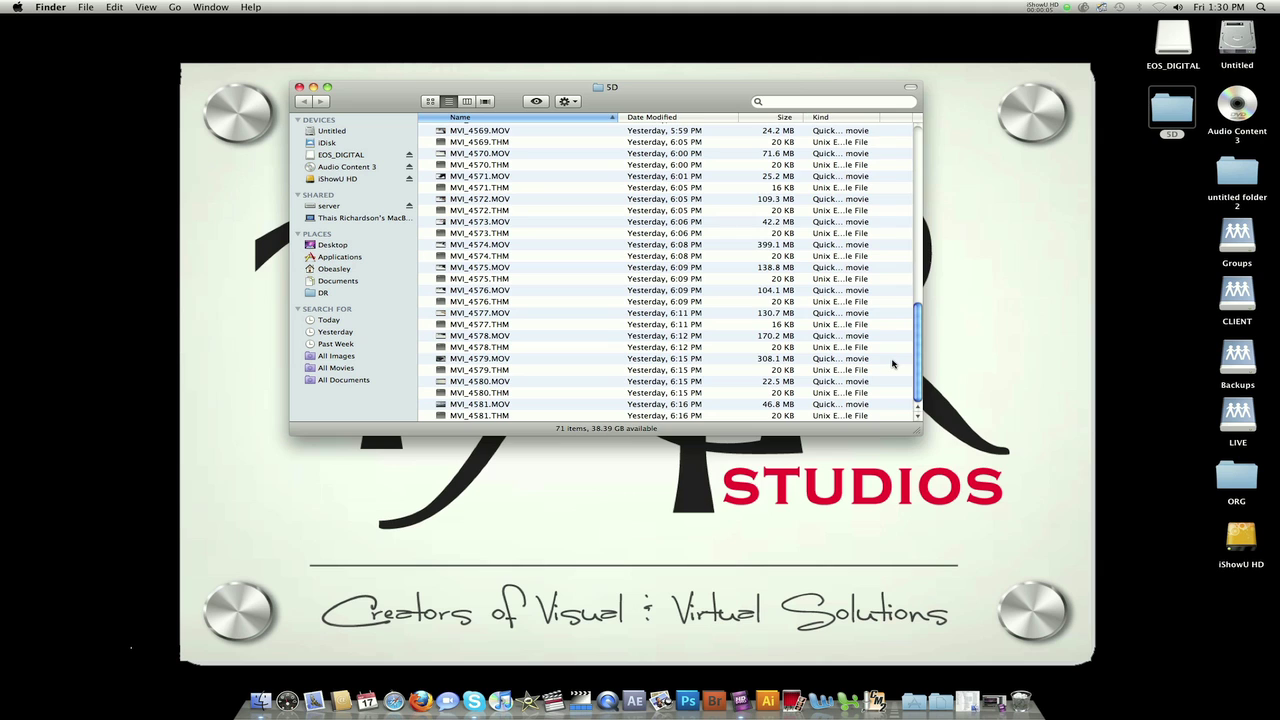
{"action": "left_click_drag", "start_coordinate": [914, 300], "coordinate": [937, 94]}
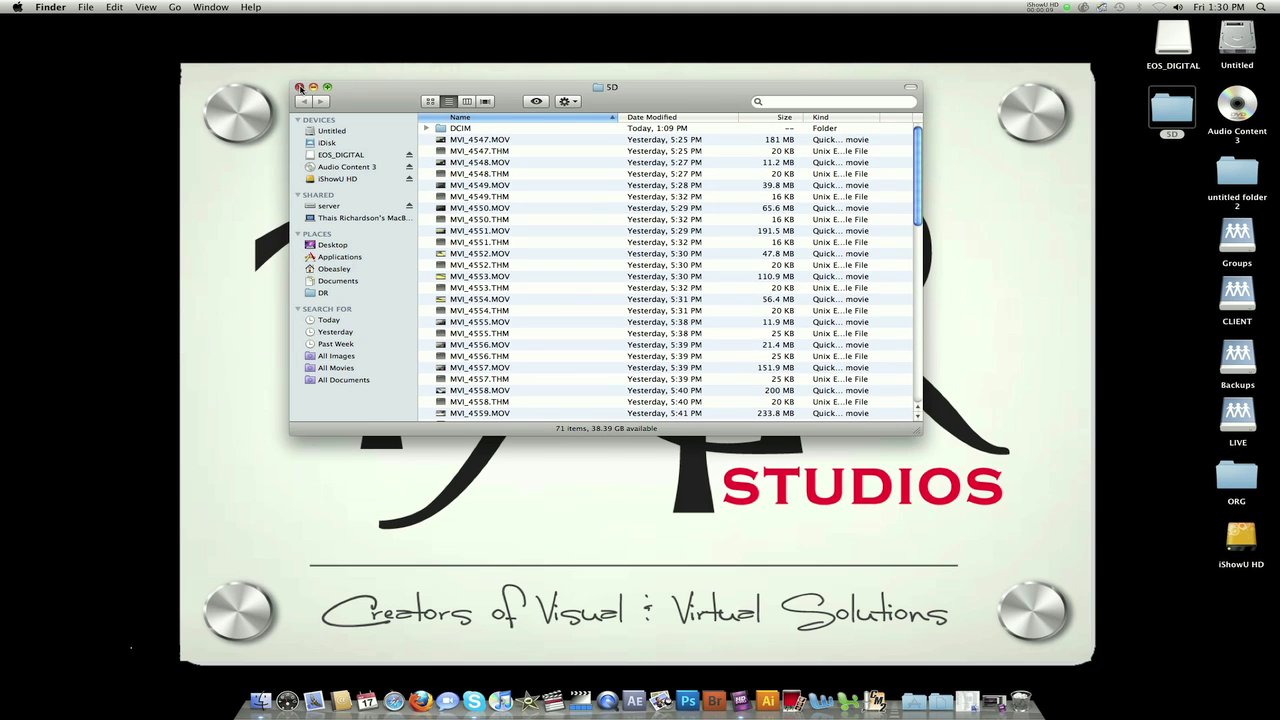
{"action": "left_click", "coordinate": [299, 88]}
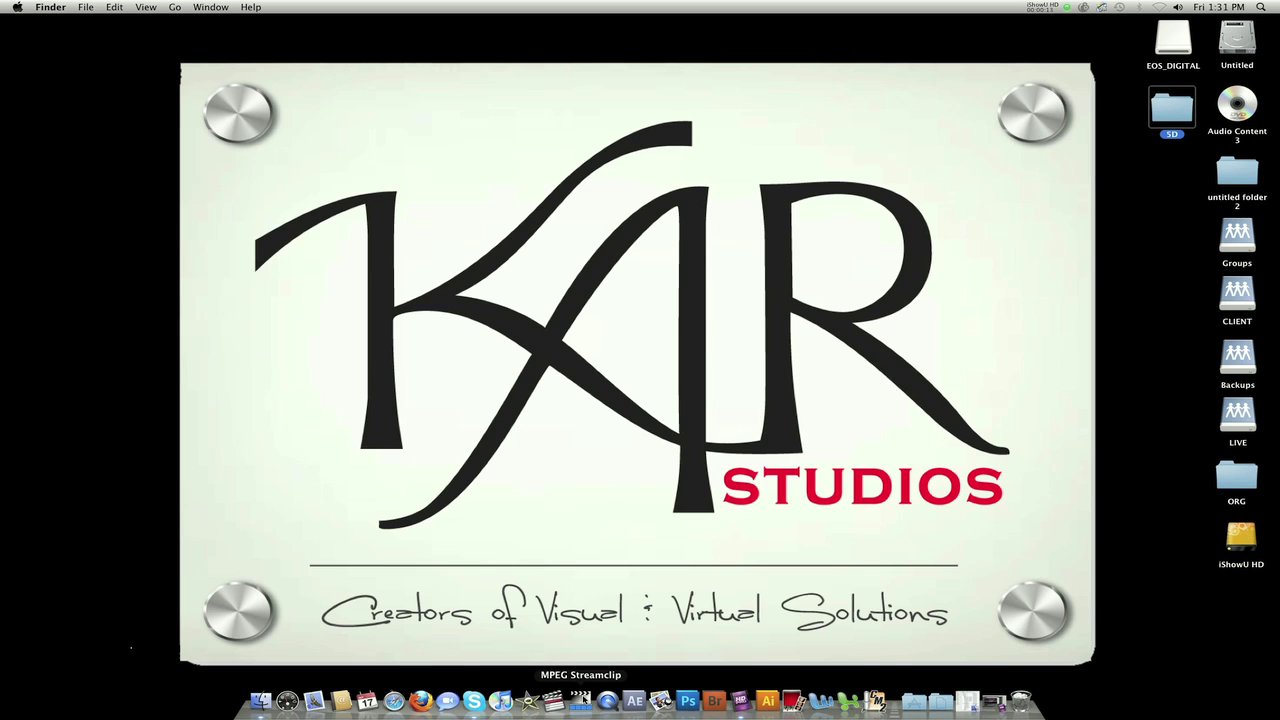
Launch MPEG Streamclip and open the Batch List.
{"action": "left_click", "coordinate": [580, 698]}
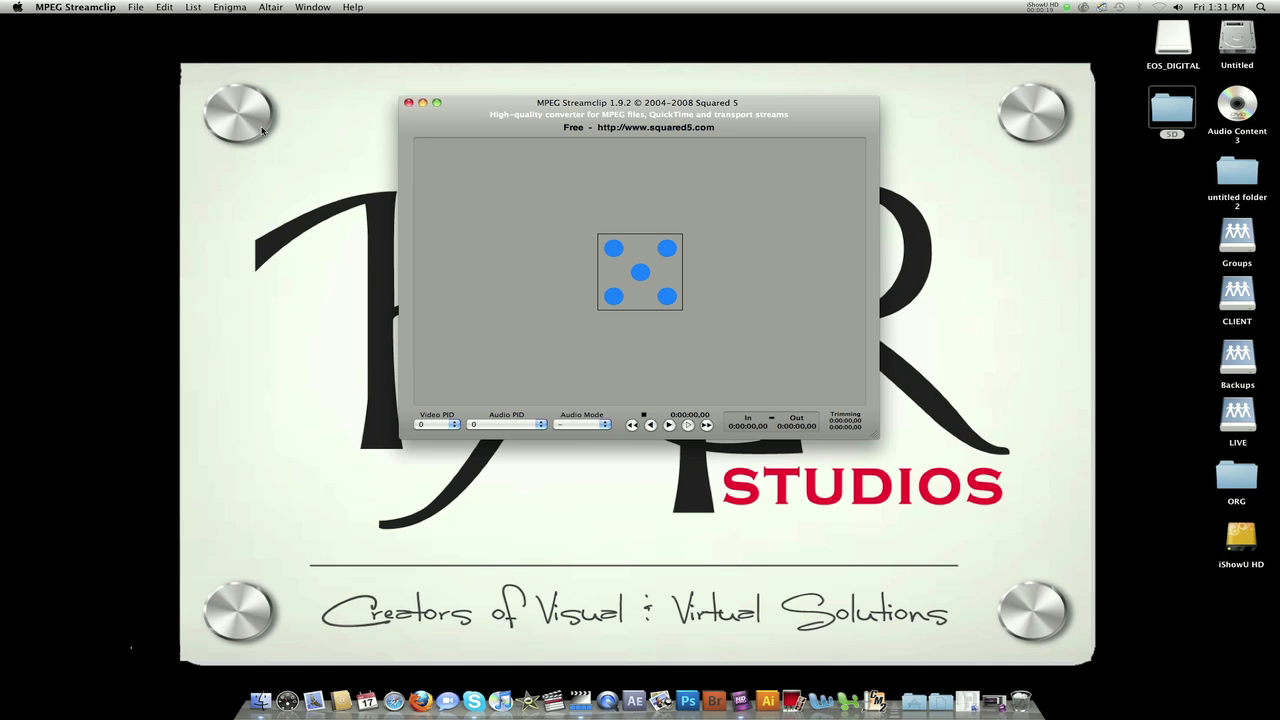
{"action": "left_click", "coordinate": [194, 7]}
{"action": "left_click", "coordinate": [211, 22]}
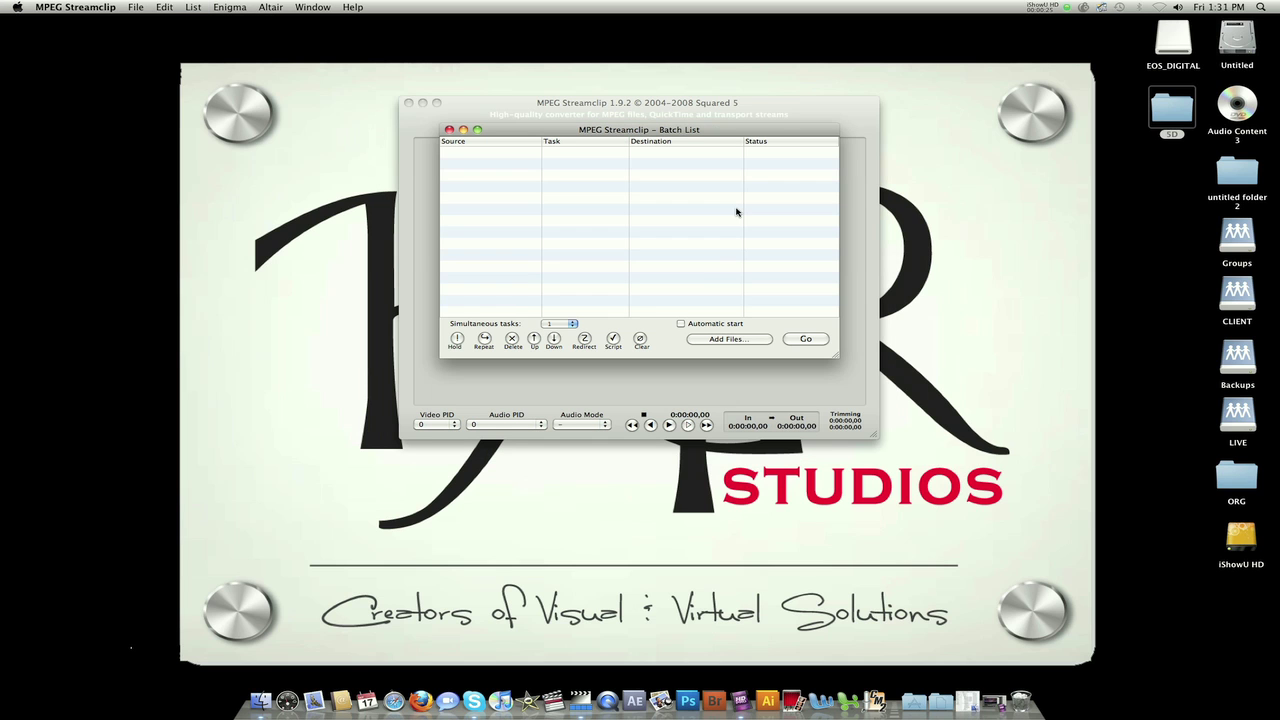
Add all clips from MVI_4547.MOV through MVI_4581.THM in the 5D folder to the batch list.
{"action": "double_click", "coordinate": [1180, 107]}
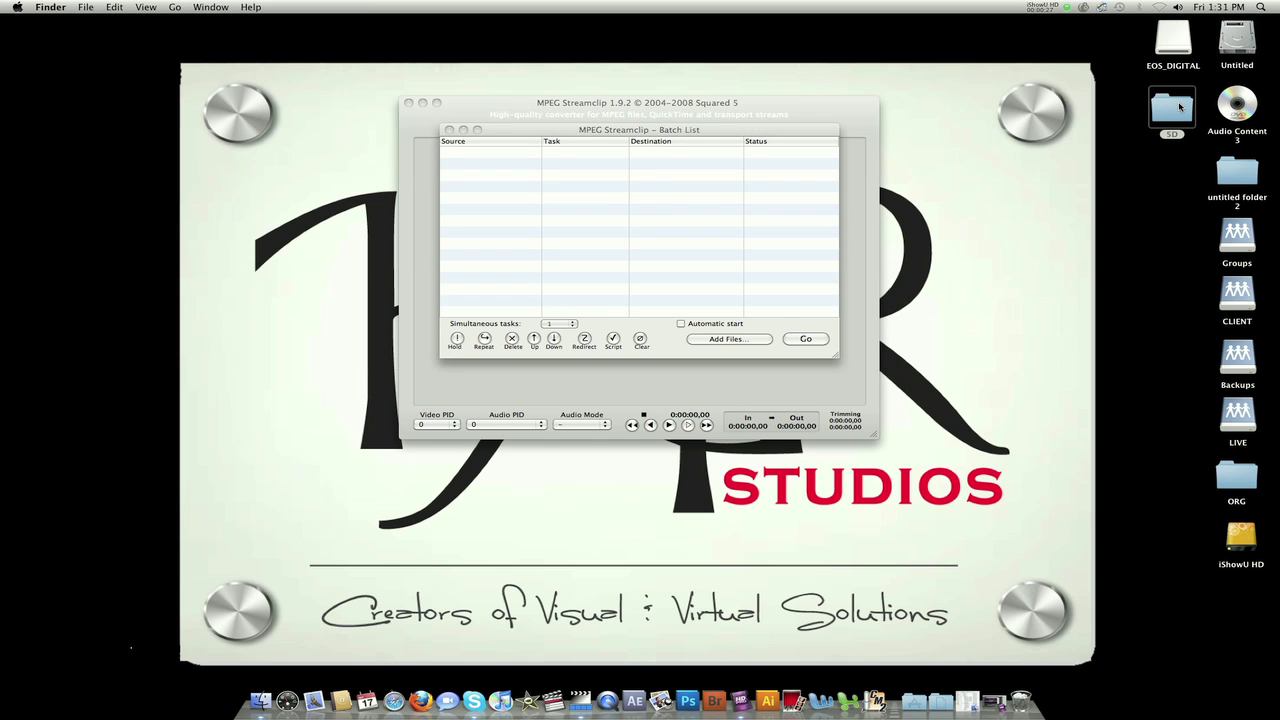
{"action": "left_click_drag", "start_coordinate": [746, 98], "coordinate": [827, 294]}
{"action": "left_click", "coordinate": [749, 343]}
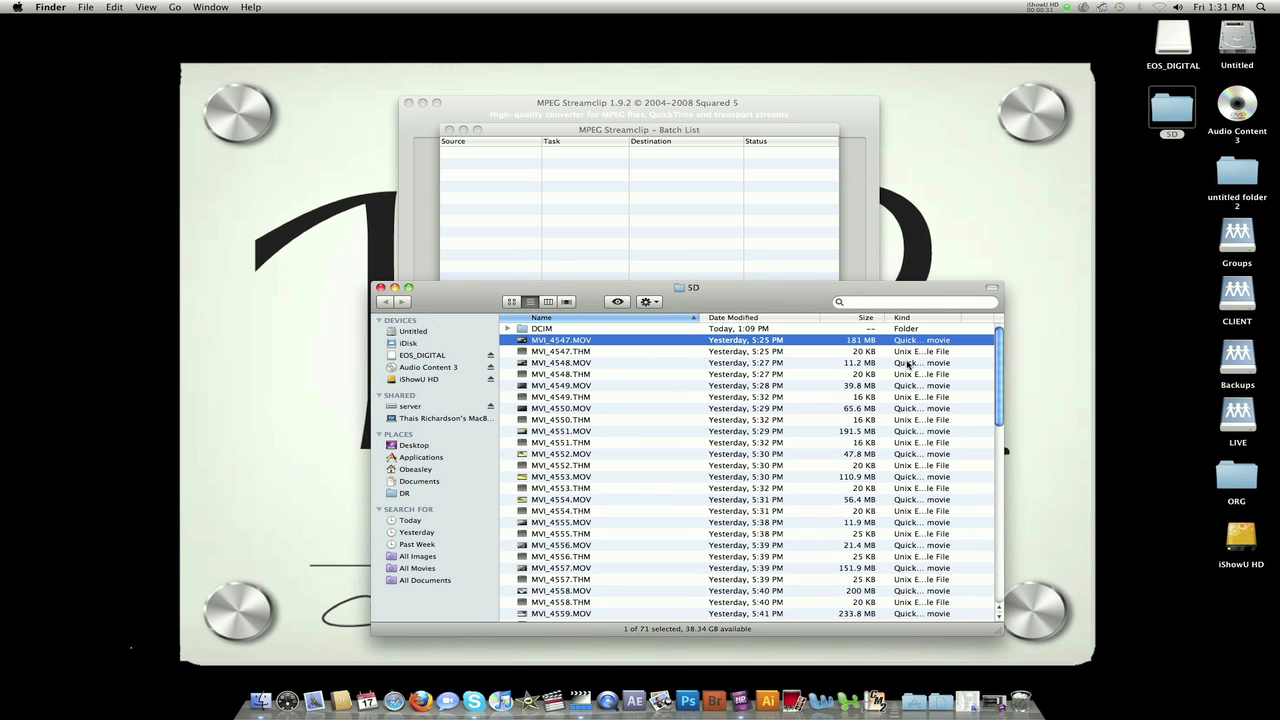
{"action": "left_click_drag", "start_coordinate": [999, 337], "coordinate": [994, 610]}
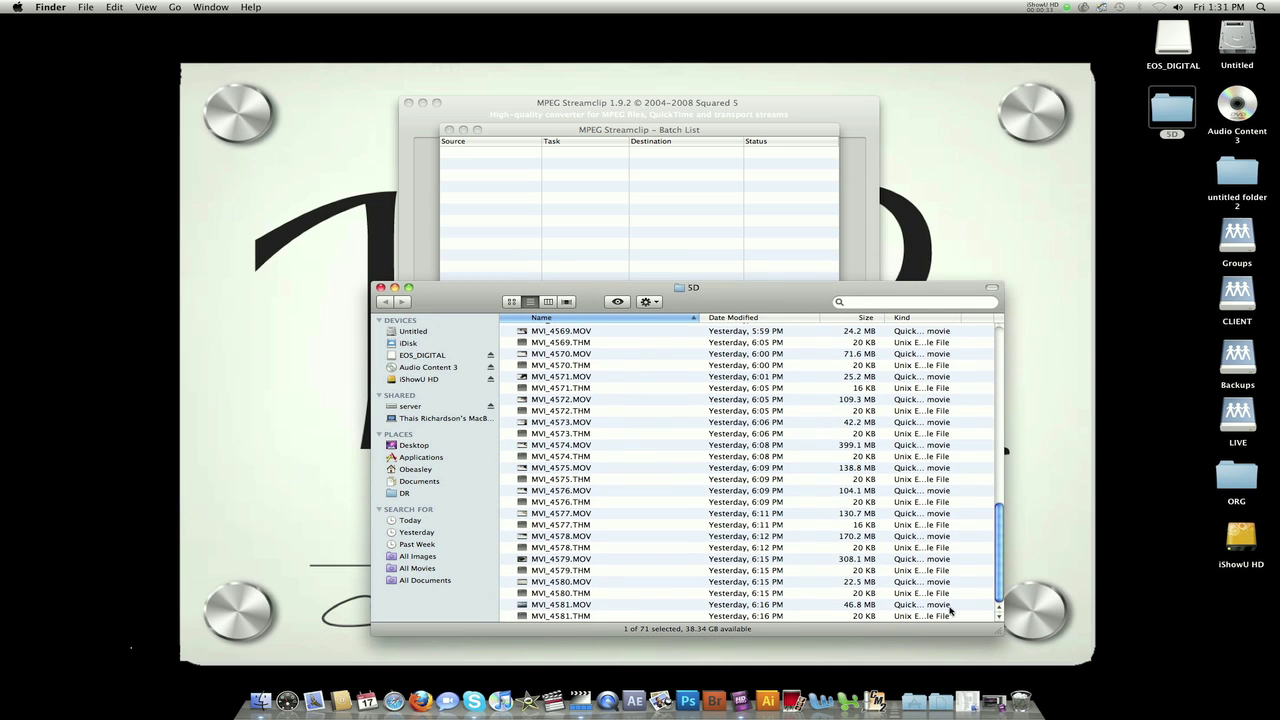
{"action": "left_click", "coordinate": [585, 617], "text": "shift"}
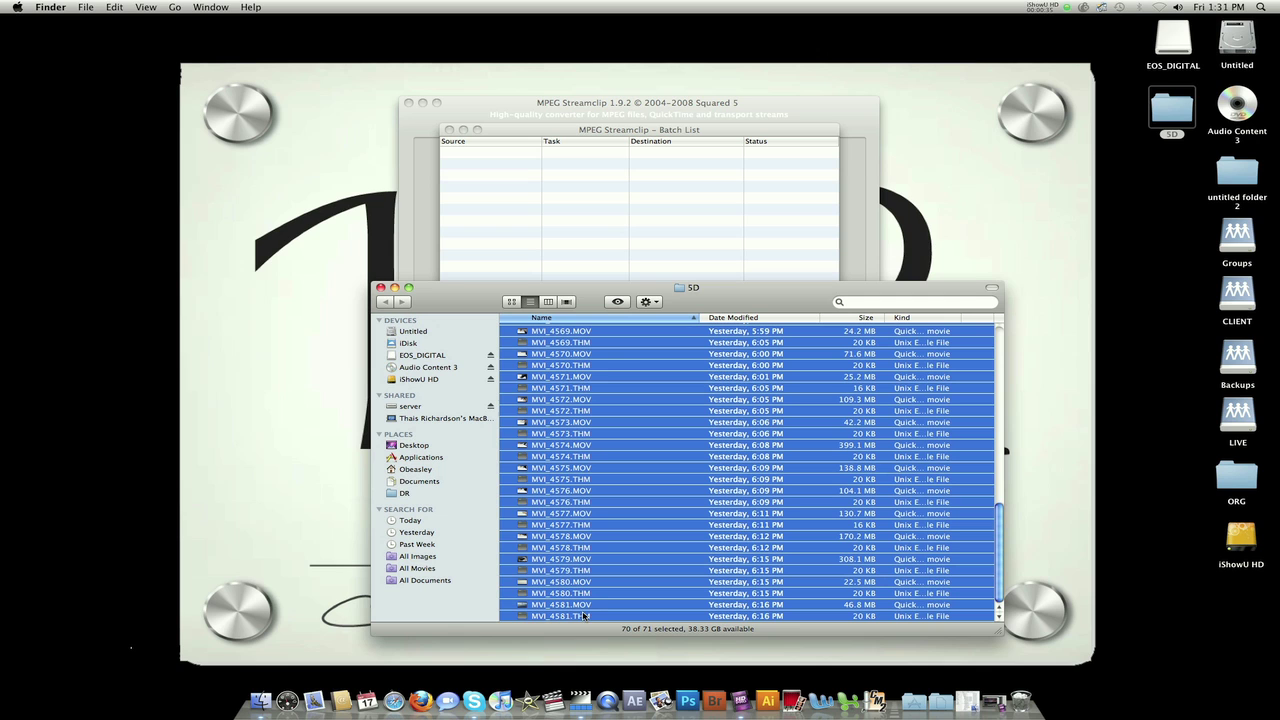
{"action": "left_click_drag", "start_coordinate": [606, 590], "coordinate": [568, 257]}
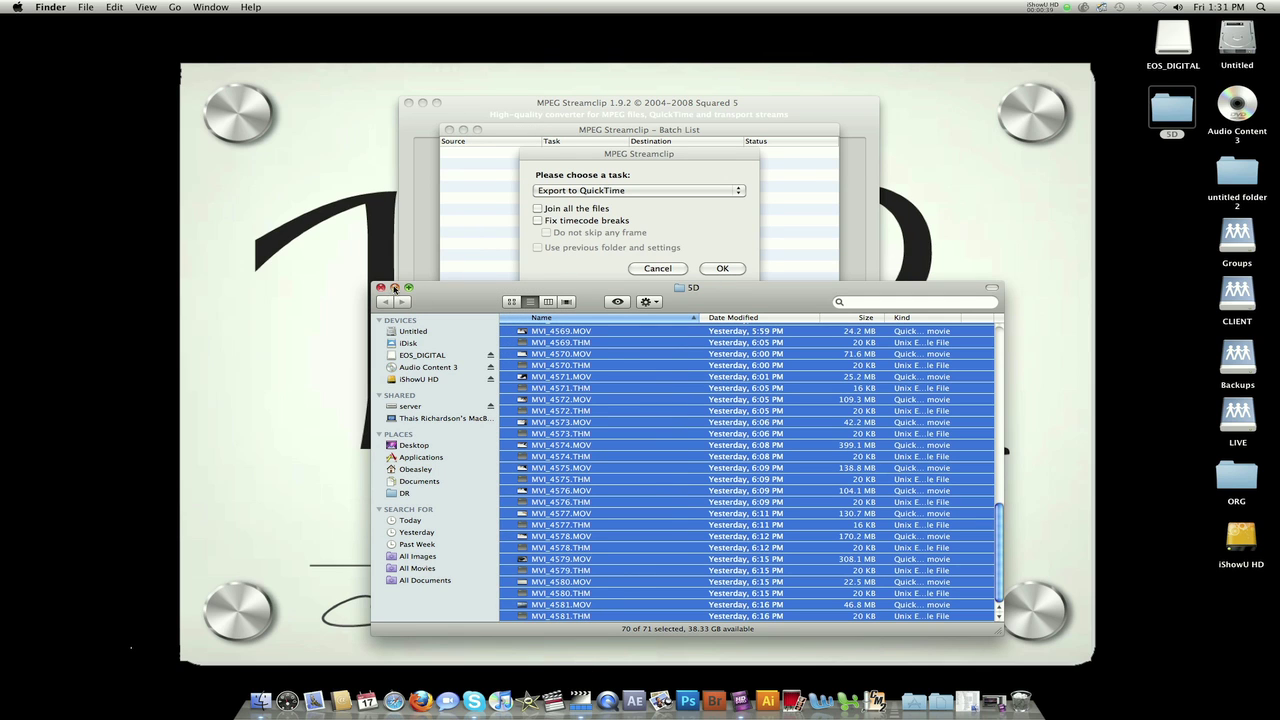
Accept Export to QuickTime and set a new desktop folder 'WorkFlow' as the destination.
{"action": "left_click", "coordinate": [382, 288]}
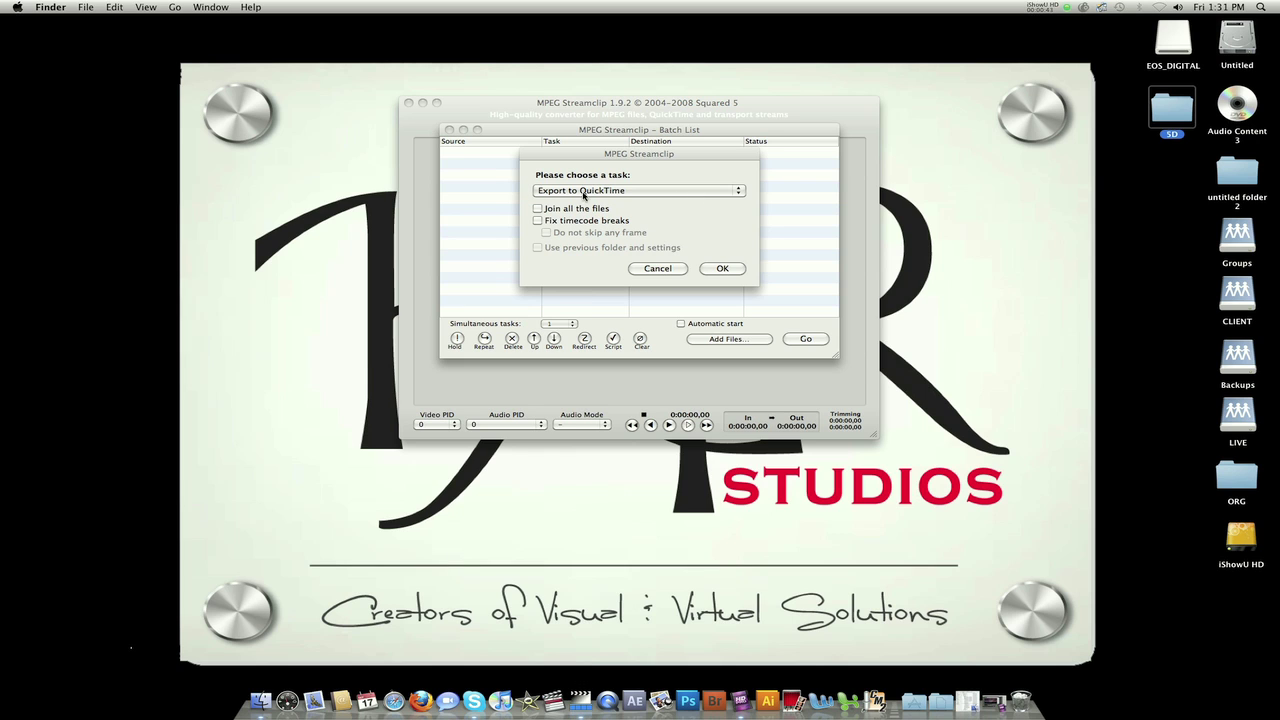
{"action": "left_click", "coordinate": [720, 268]}
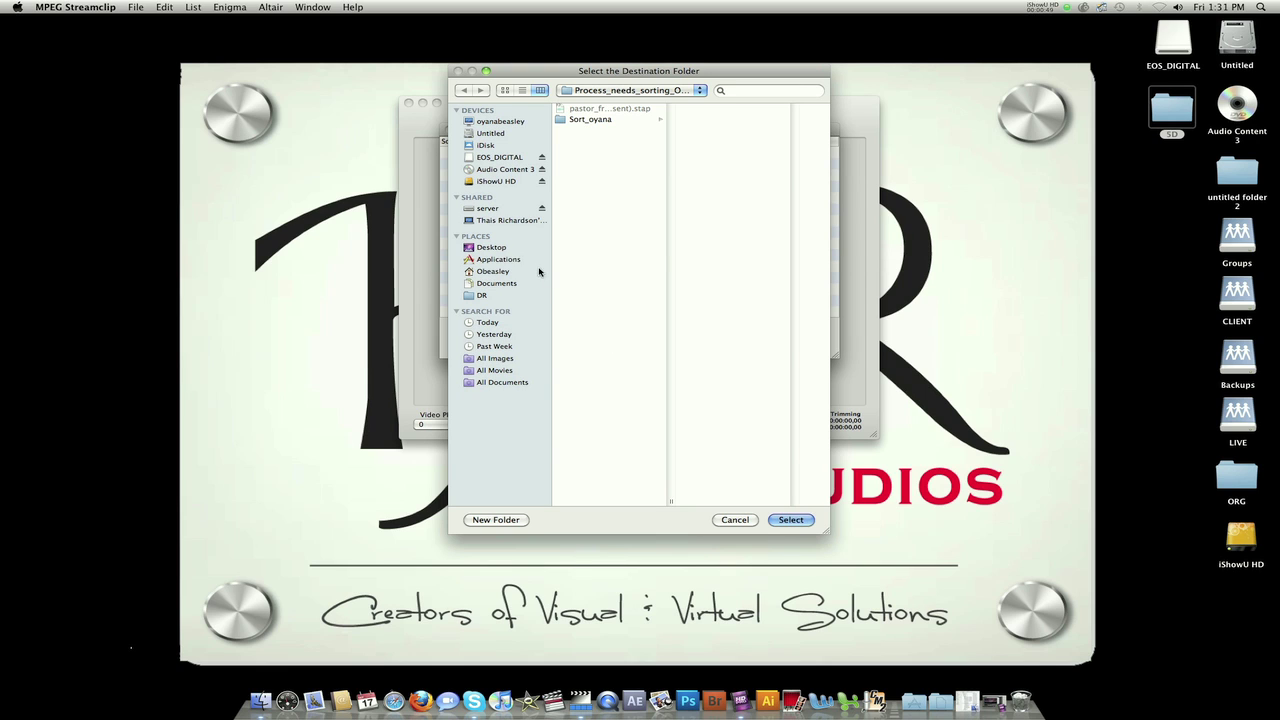
{"action": "left_click", "coordinate": [499, 249]}
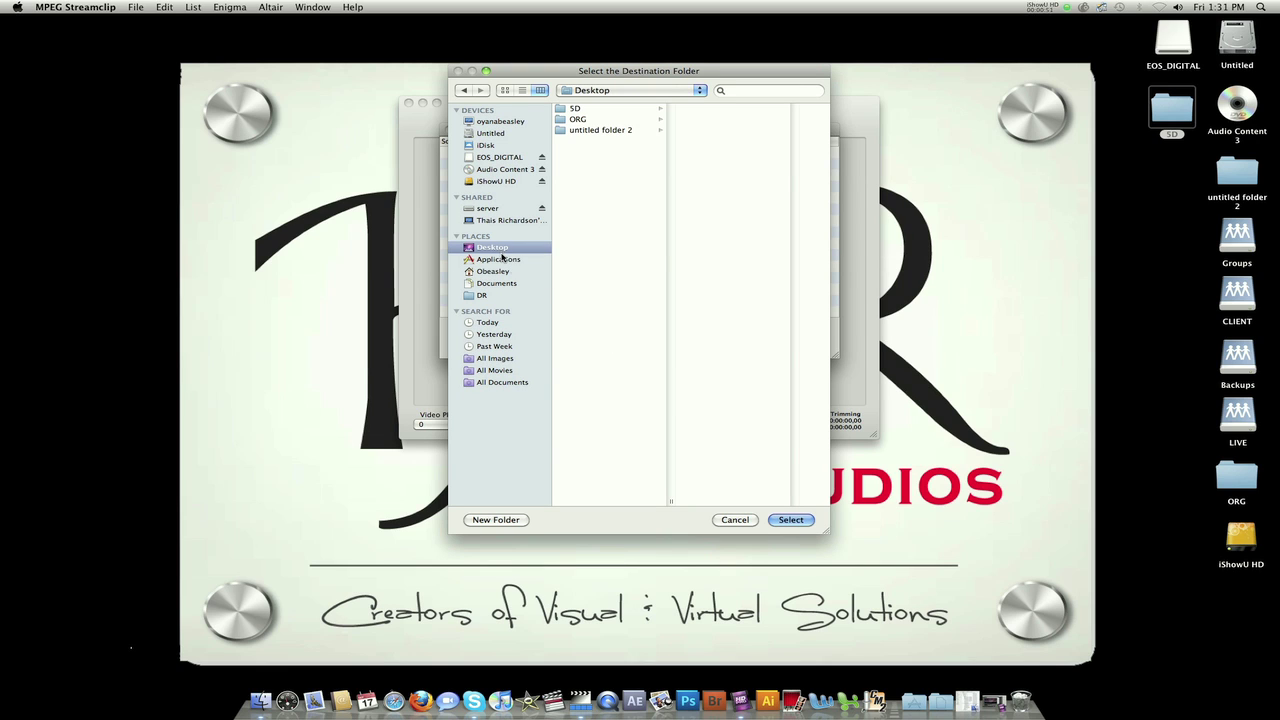
{"action": "left_click", "coordinate": [496, 520]}
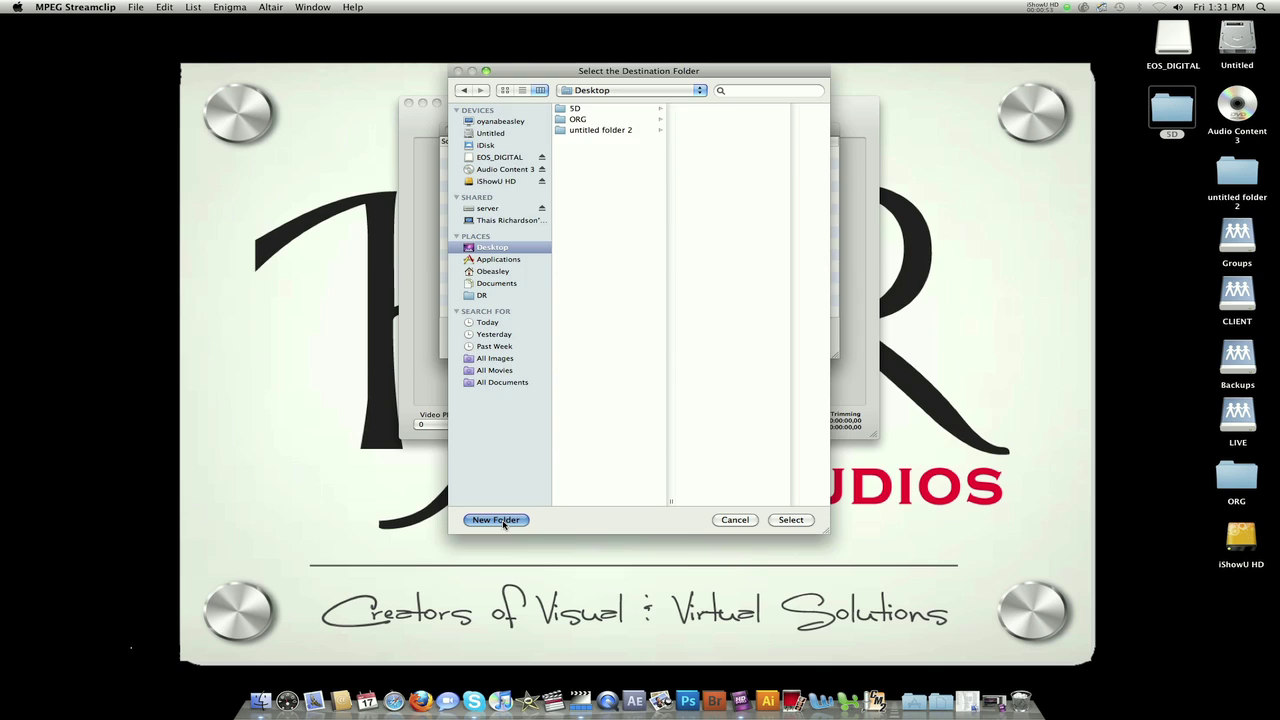
{"action": "type", "text": "Wo"}
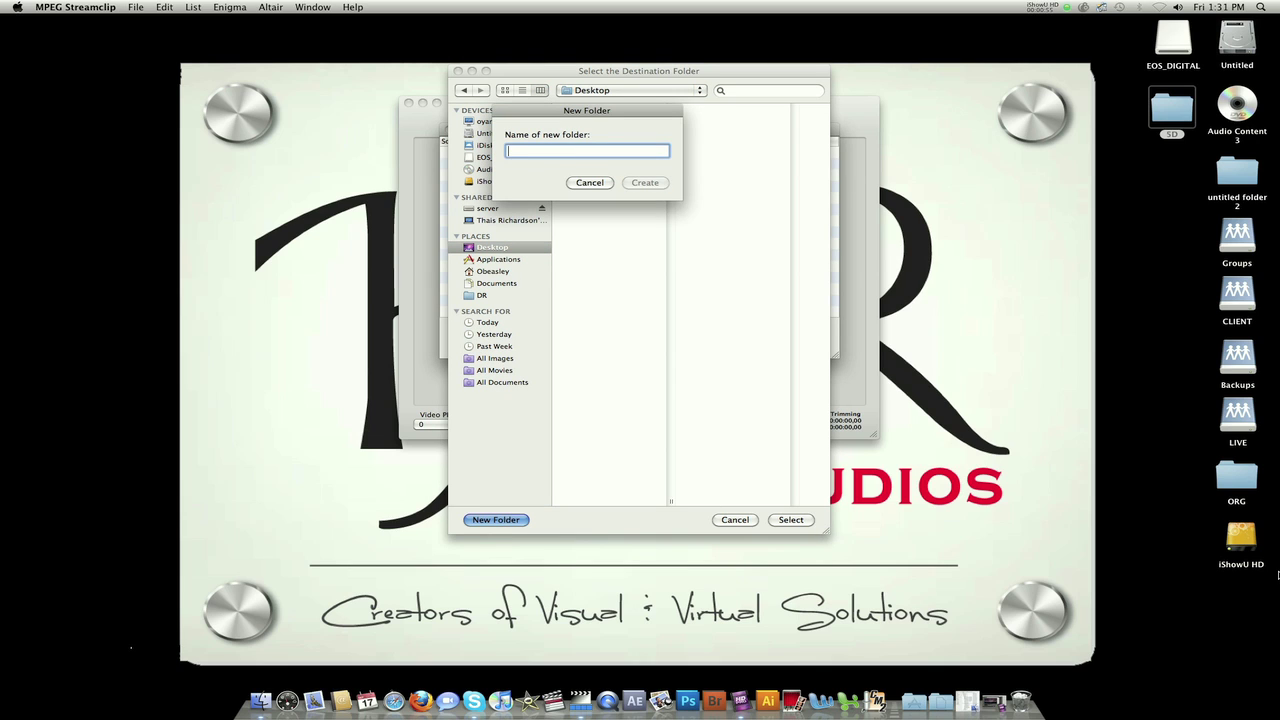
{"action": "type", "text": "rkFlow"}
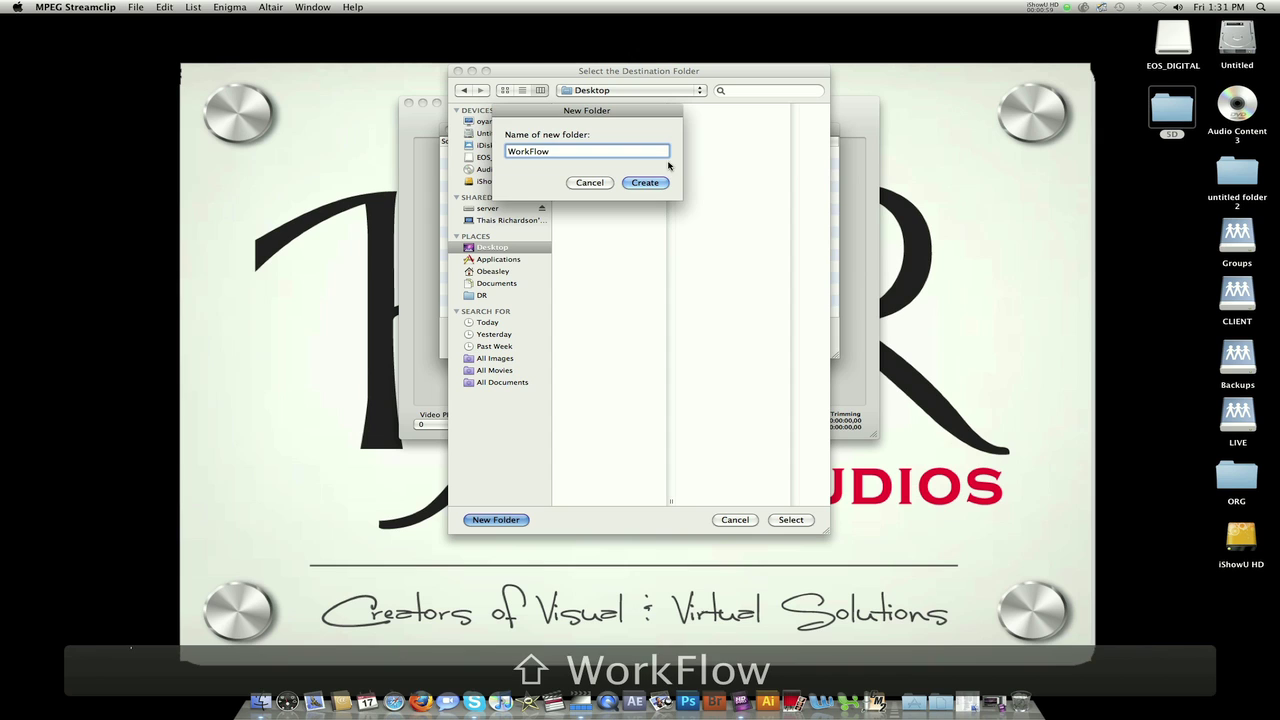
{"action": "left_click", "coordinate": [645, 182]}
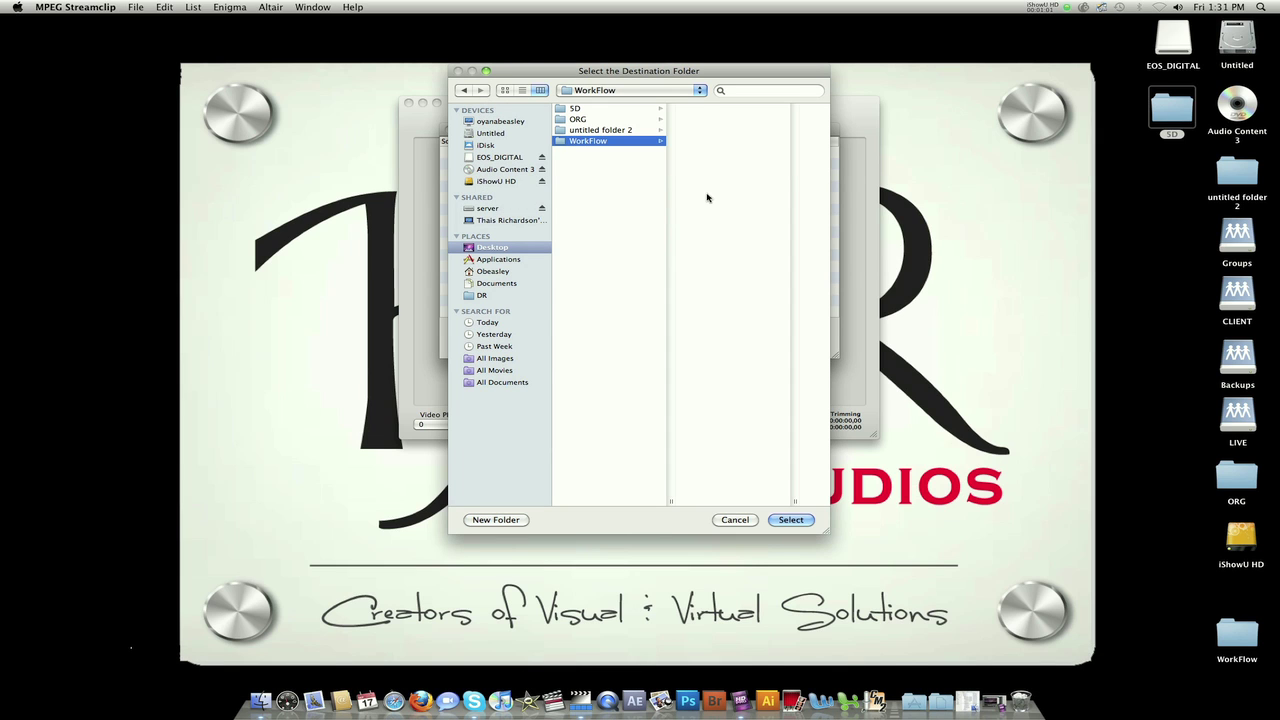
{"action": "left_click", "coordinate": [804, 517]}
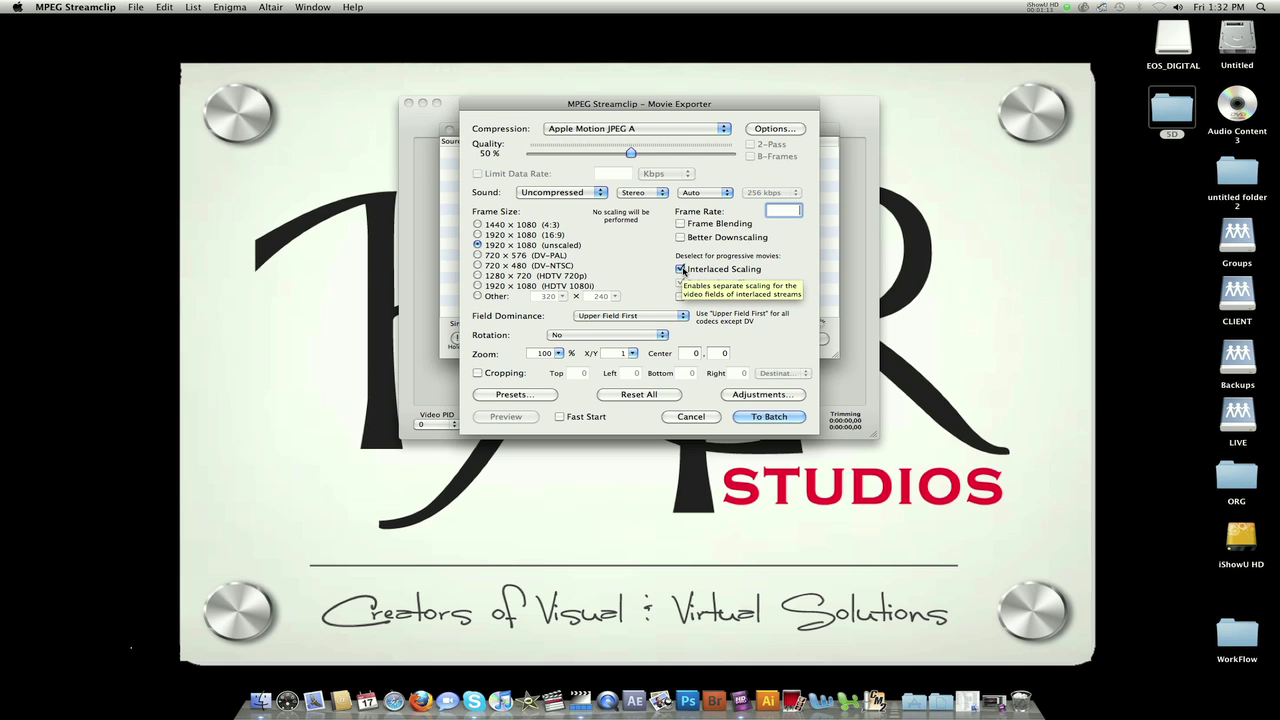
Turn off Interlaced Scaling, set quality to 100%, and choose Apple ProRes 422 (LT) compression.
{"action": "left_click", "coordinate": [681, 269]}
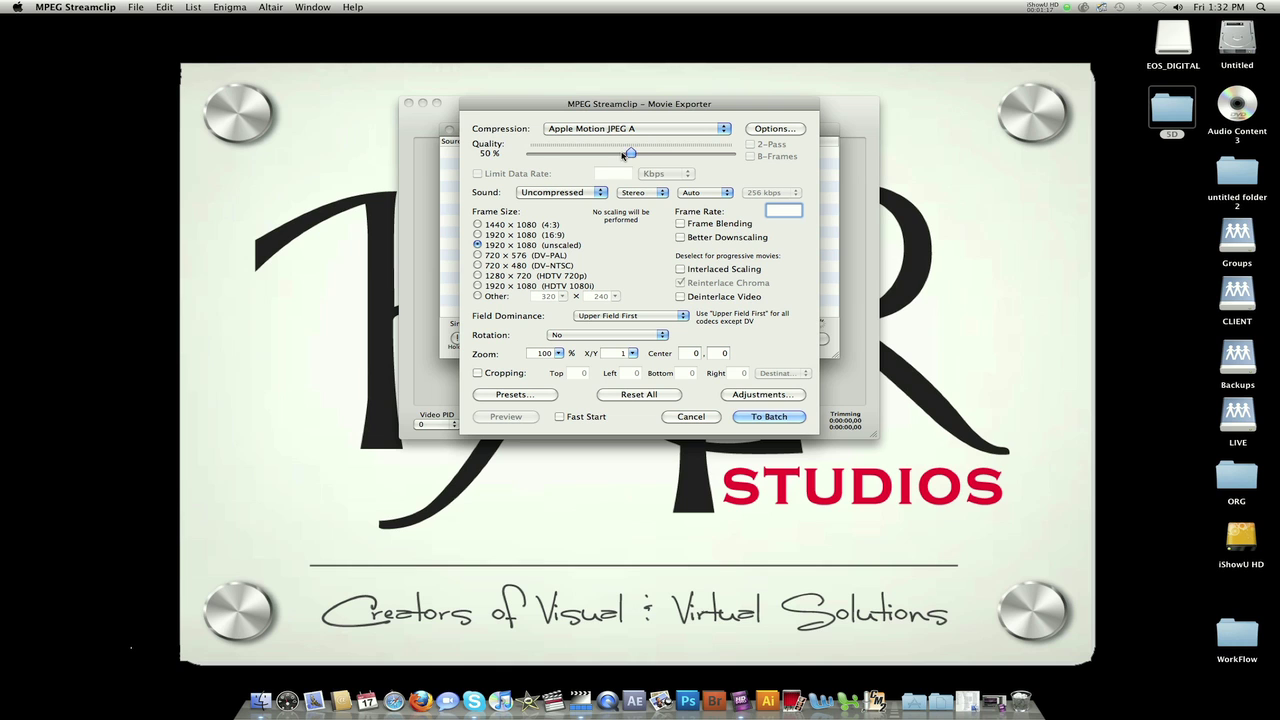
{"action": "left_click_drag", "start_coordinate": [631, 152], "coordinate": [735, 152]}
{"action": "left_click", "coordinate": [722, 128]}
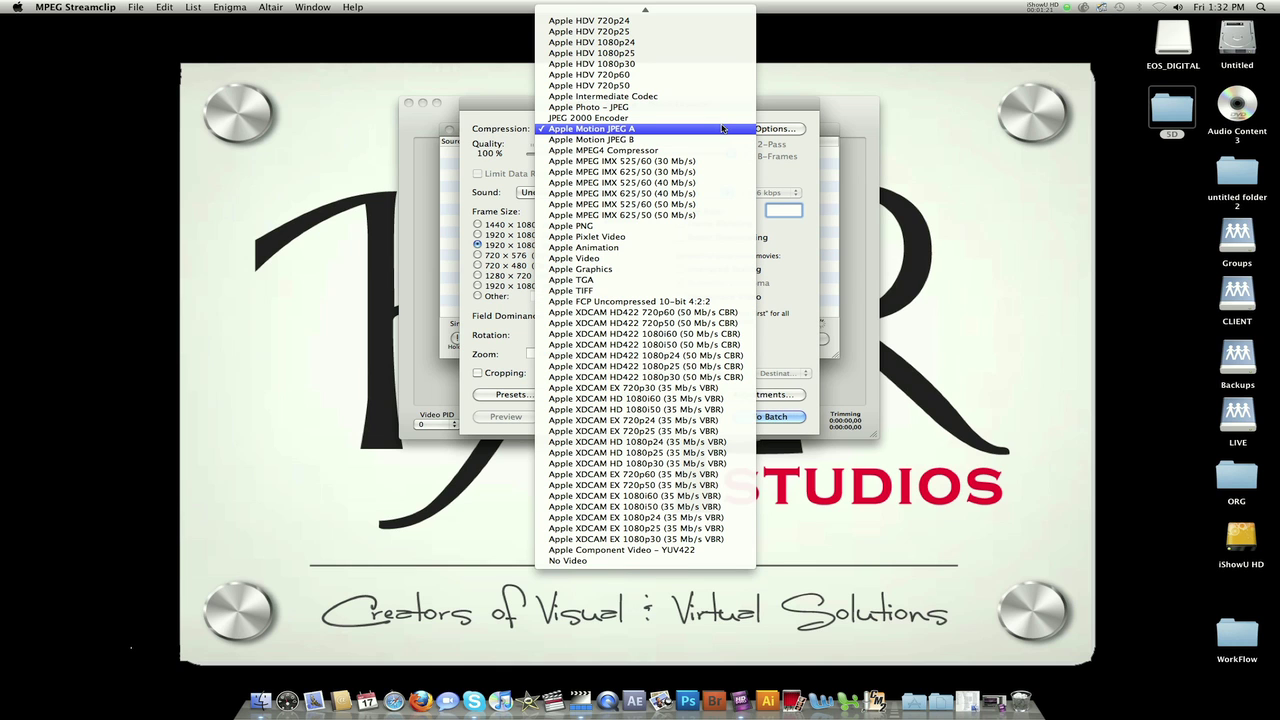
{"action": "scroll", "coordinate": [676, 50], "scroll_direction": "up", "scroll_amount": 10}
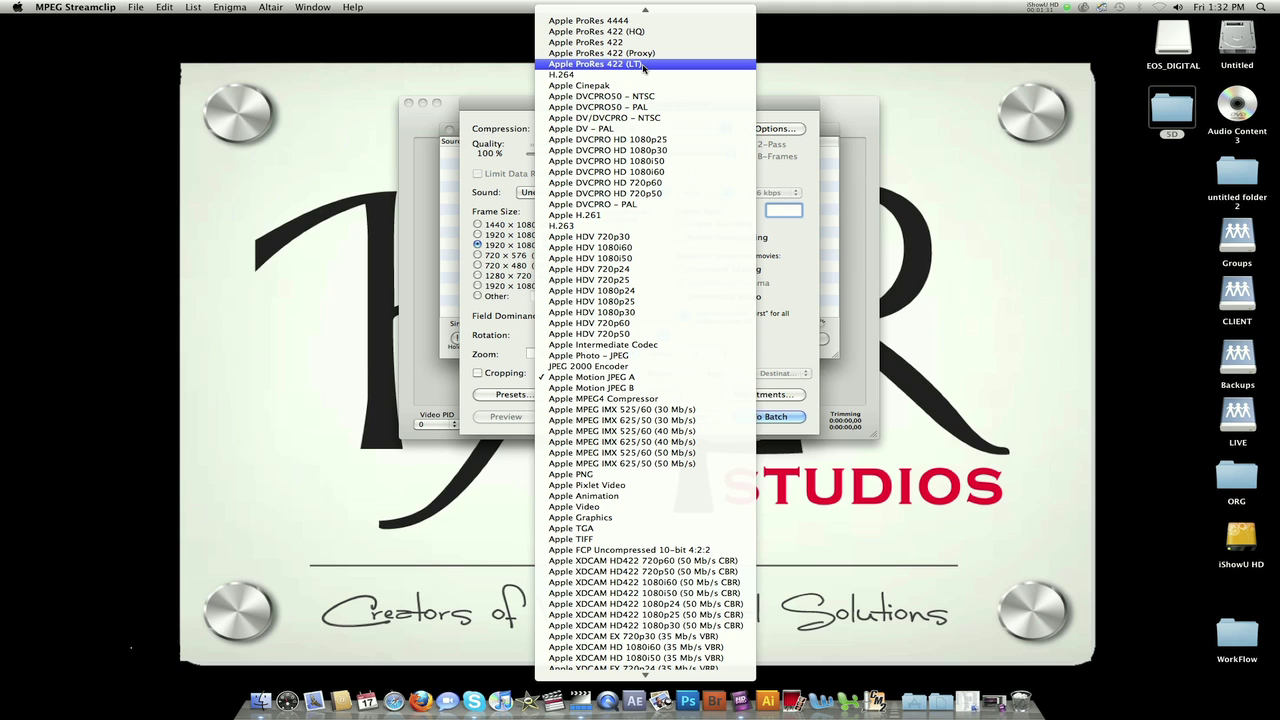
{"action": "left_click", "coordinate": [643, 64]}
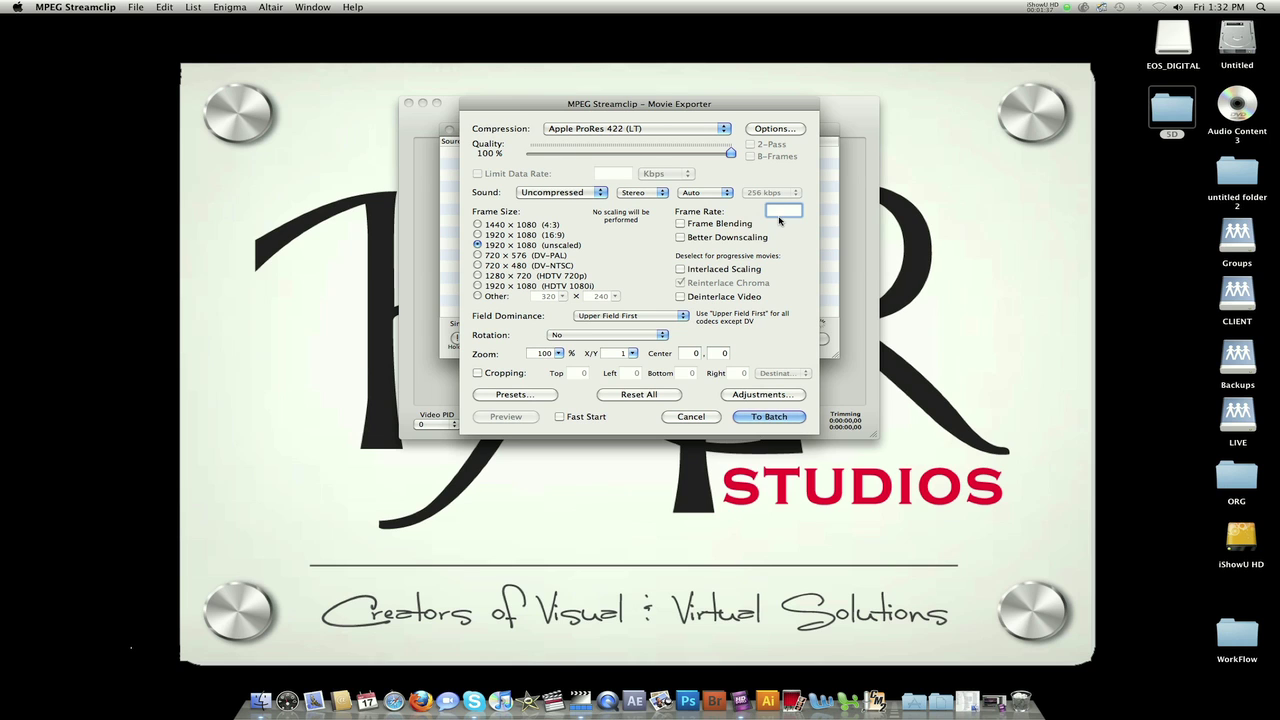
Add the ProRes export to the batch and start encoding with MVI_4547.mov.
{"action": "left_click", "coordinate": [778, 417]}
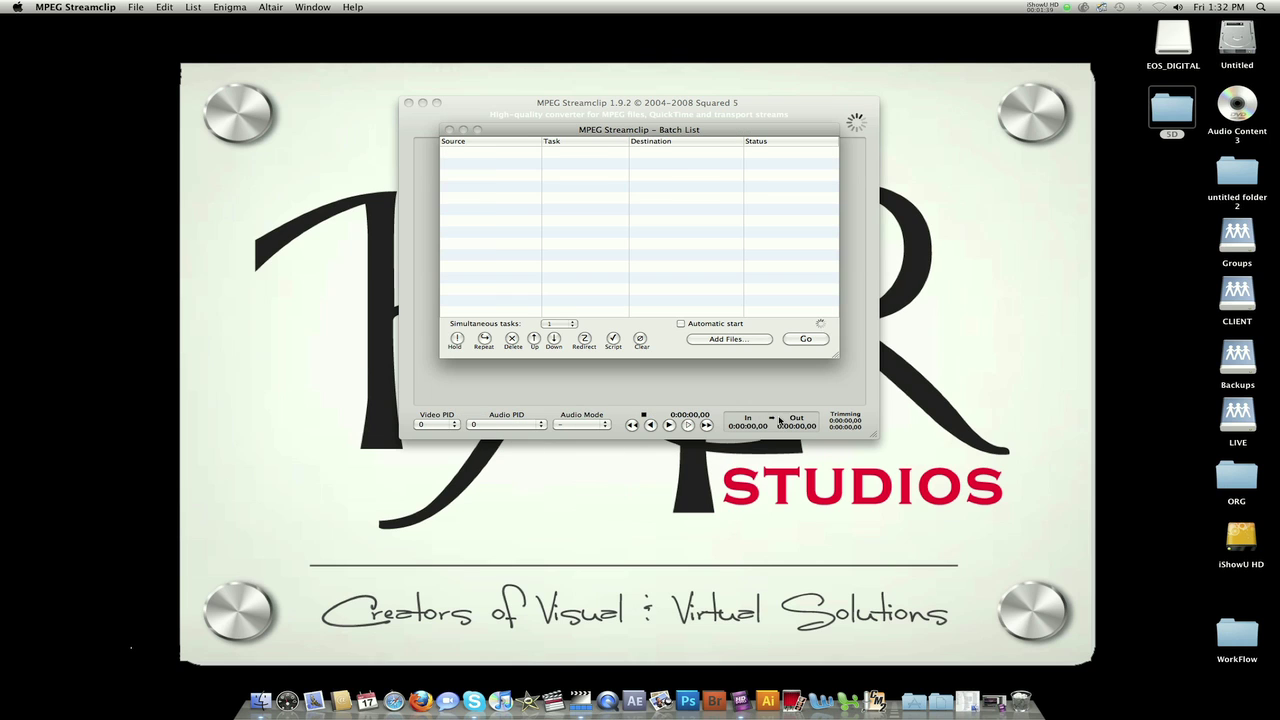
{"action": "left_click", "coordinate": [806, 340]}
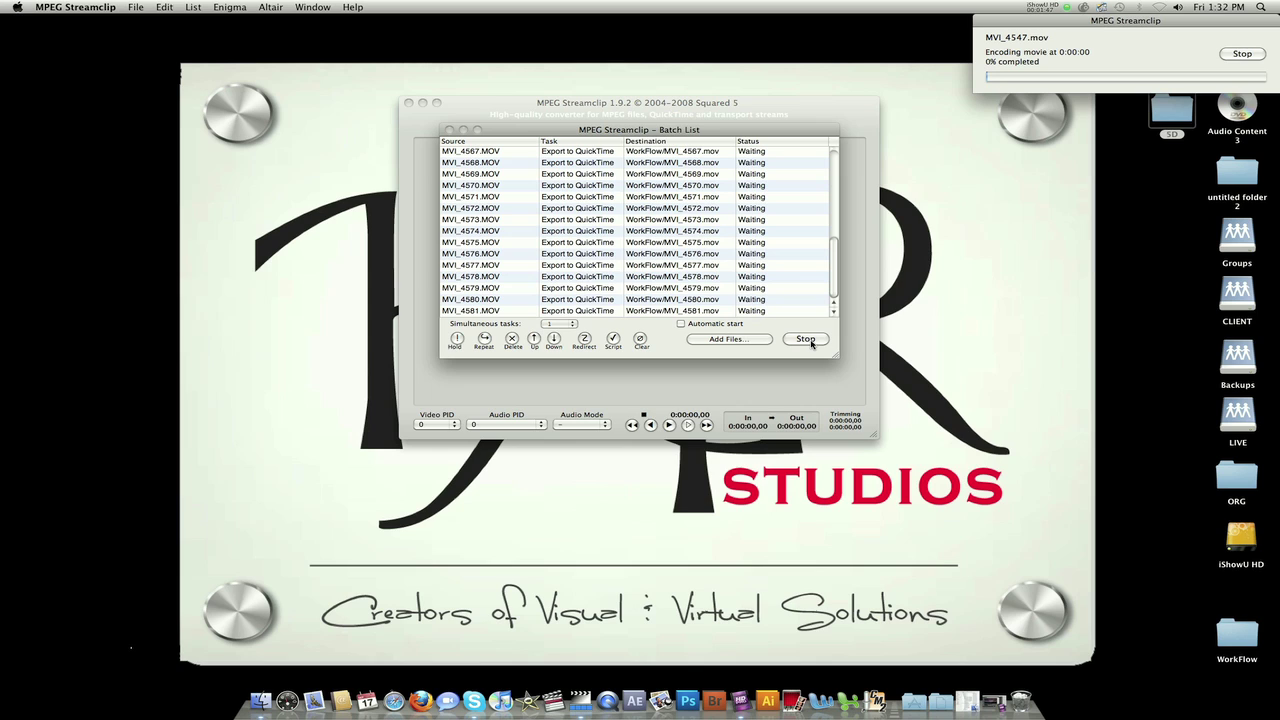